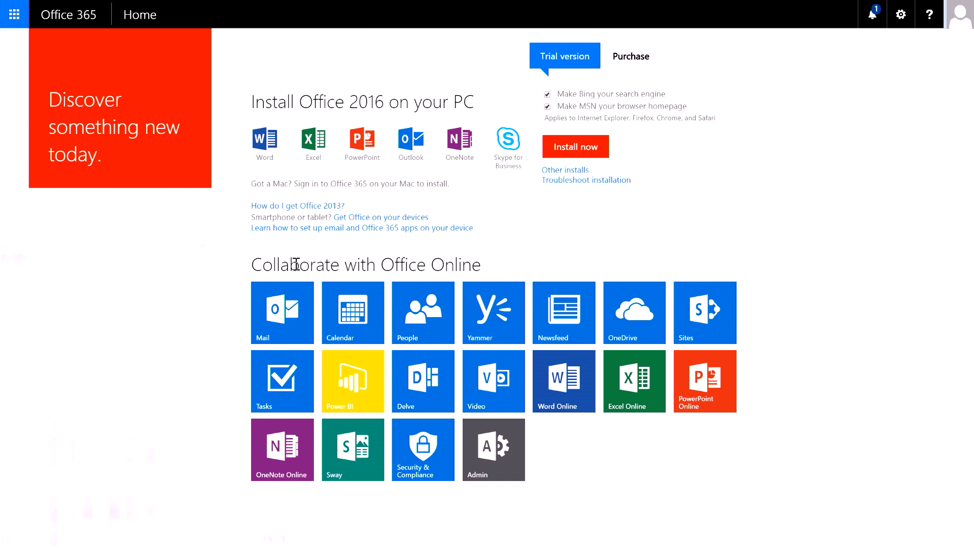
- From Security & Compliance's Manage advanced alerts page, turn on Advanced Security Management for Office 365
{"action": "left_click", "coordinate": [438, 471]}
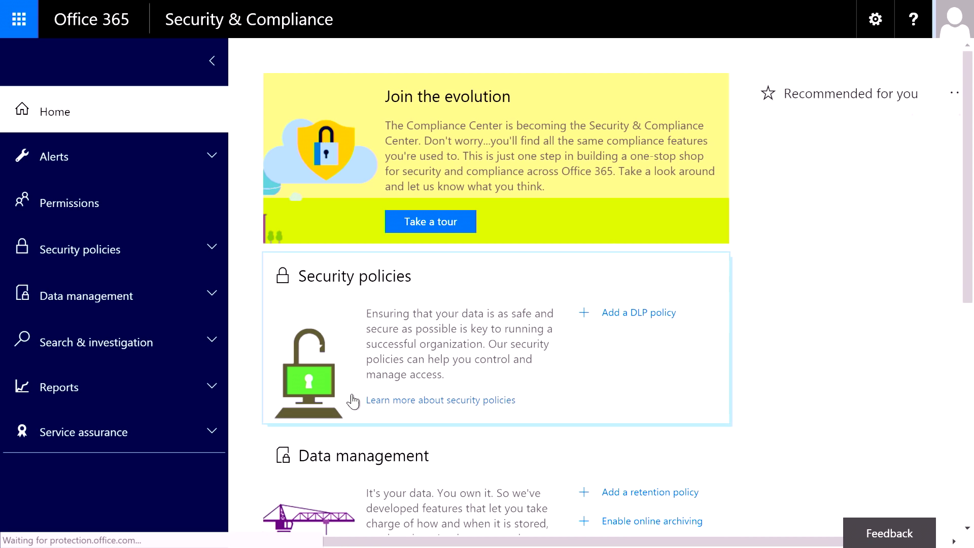
{"action": "left_click", "coordinate": [212, 160]}
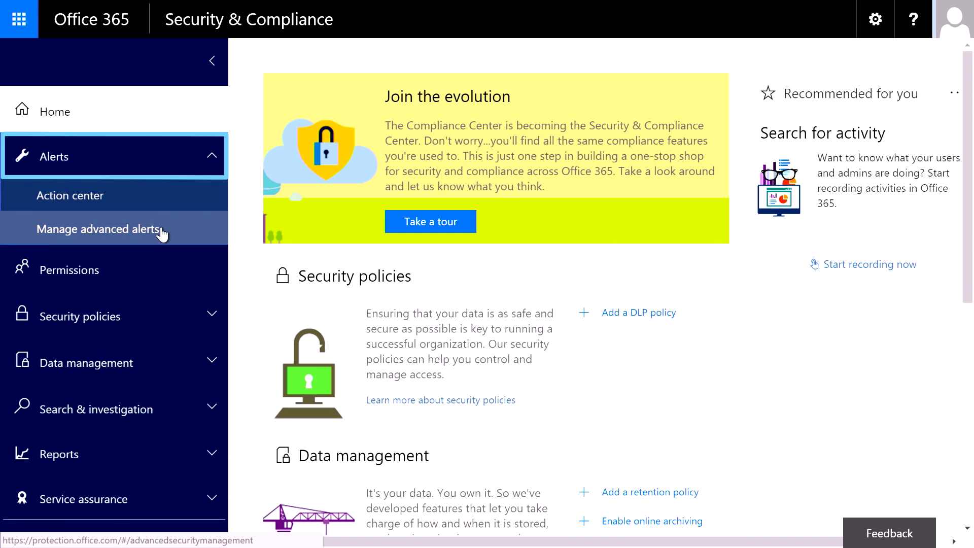
{"action": "left_click", "coordinate": [160, 234]}
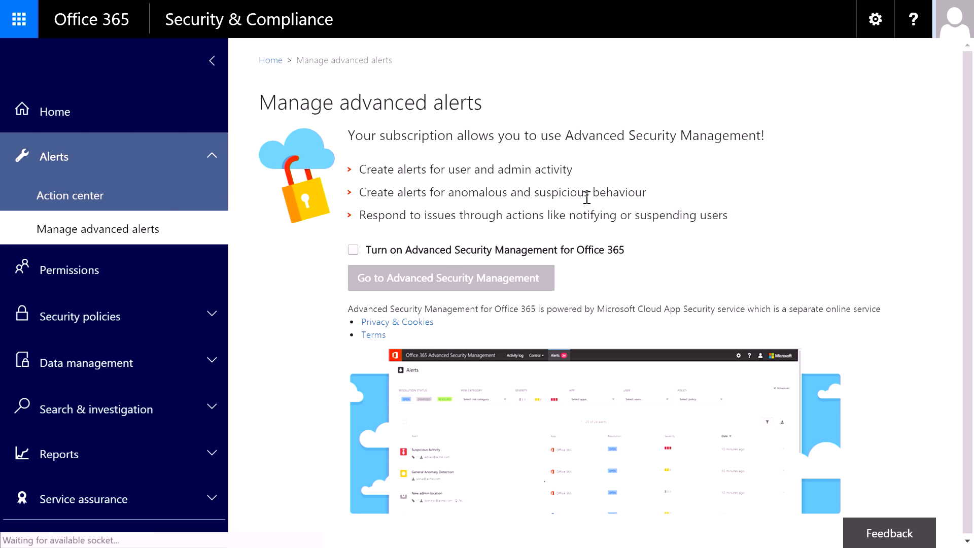
{"action": "left_click", "coordinate": [354, 251]}
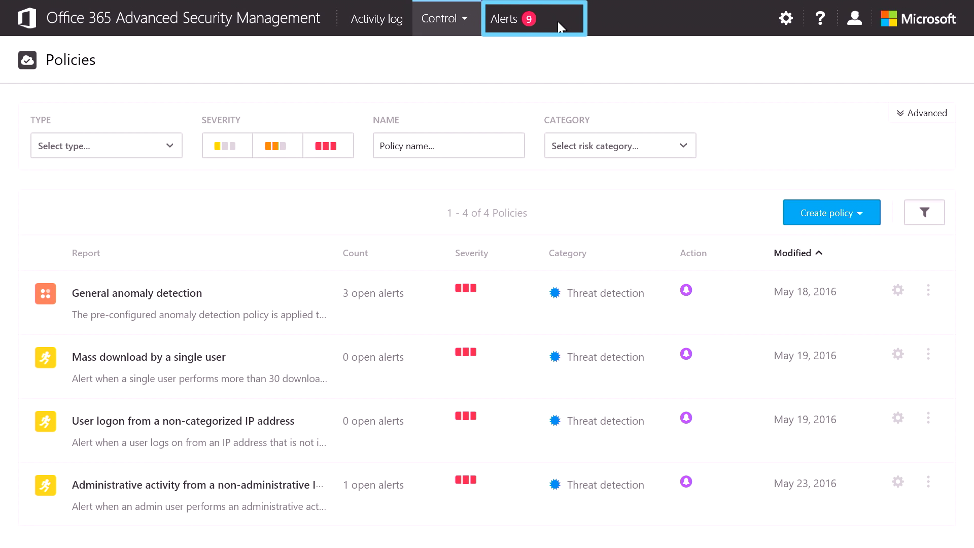
- Switch to the Alerts page to list the 9 open alerts
{"action": "left_click", "coordinate": [508, 19]}
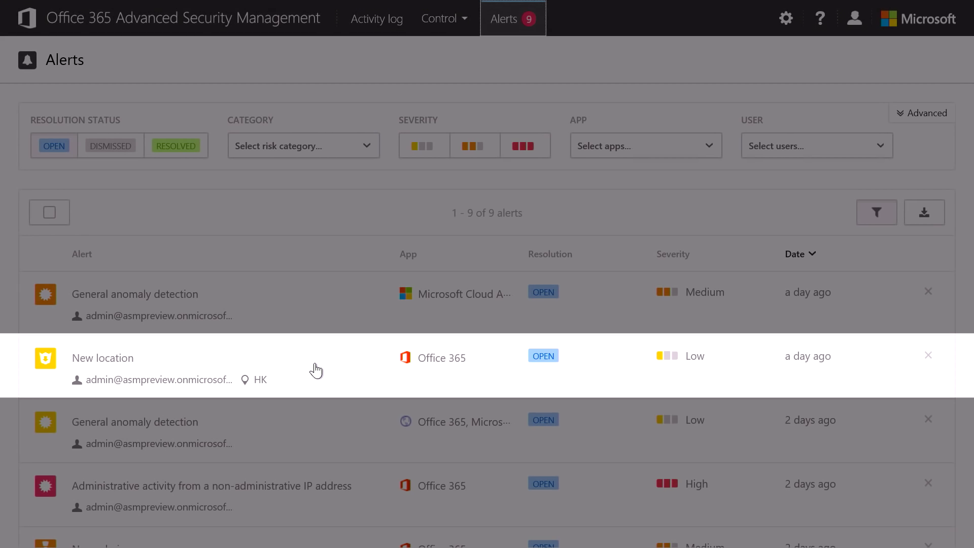
{"action": "scroll", "coordinate": [315, 371], "scroll_direction": "down", "scroll_amount": 3}
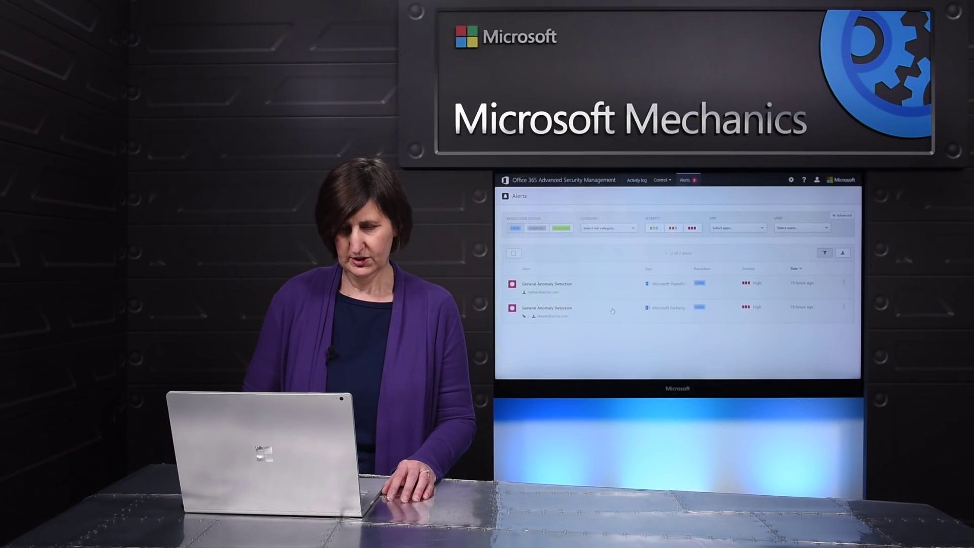
- Open the General Anomaly Detection alert, check its resolution options, and scroll to its activity log
{"action": "left_click", "coordinate": [612, 311]}
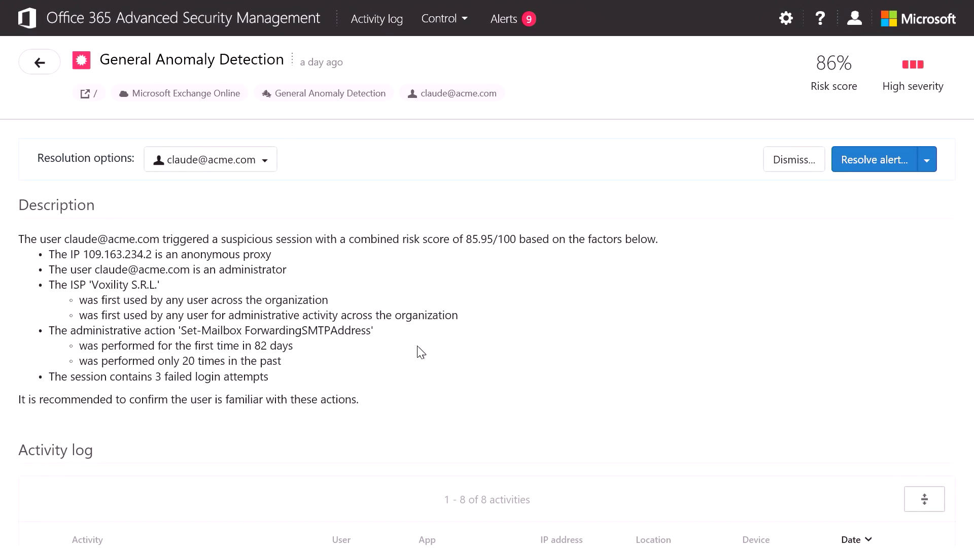
{"action": "left_click", "coordinate": [268, 162]}
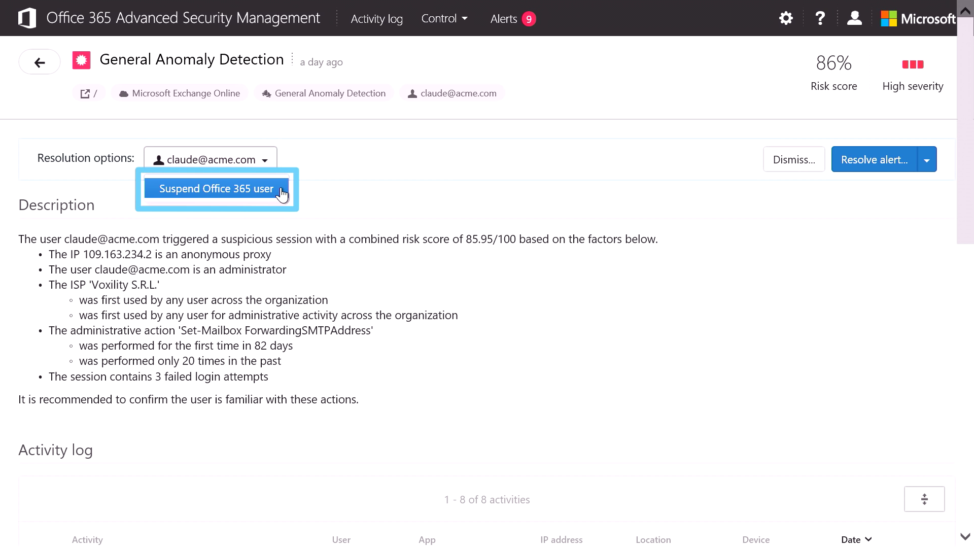
{"action": "scroll", "coordinate": [504, 336], "scroll_direction": "down", "scroll_amount": 7}
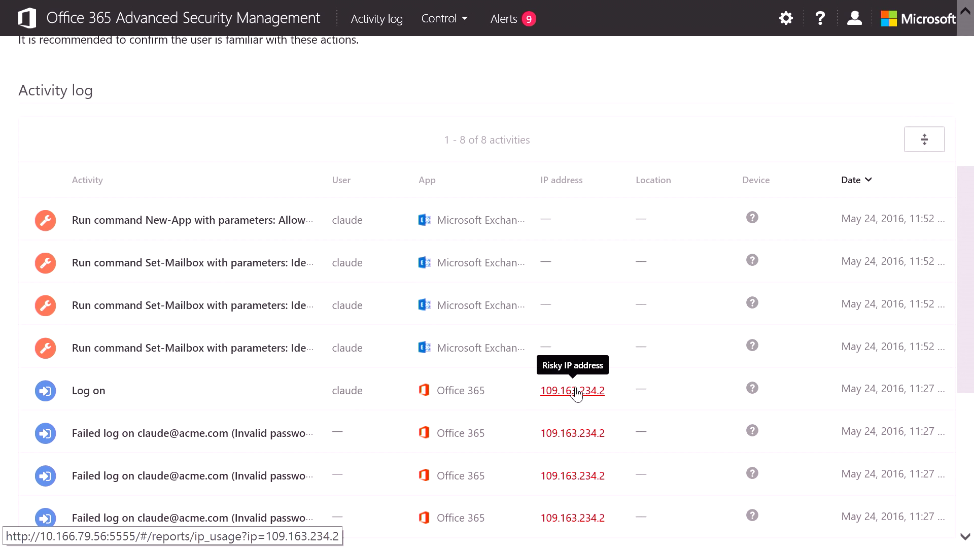
- Show all activity from IP 109.163.234.2 and explore the first logon's related activity
{"action": "left_click", "coordinate": [577, 392]}
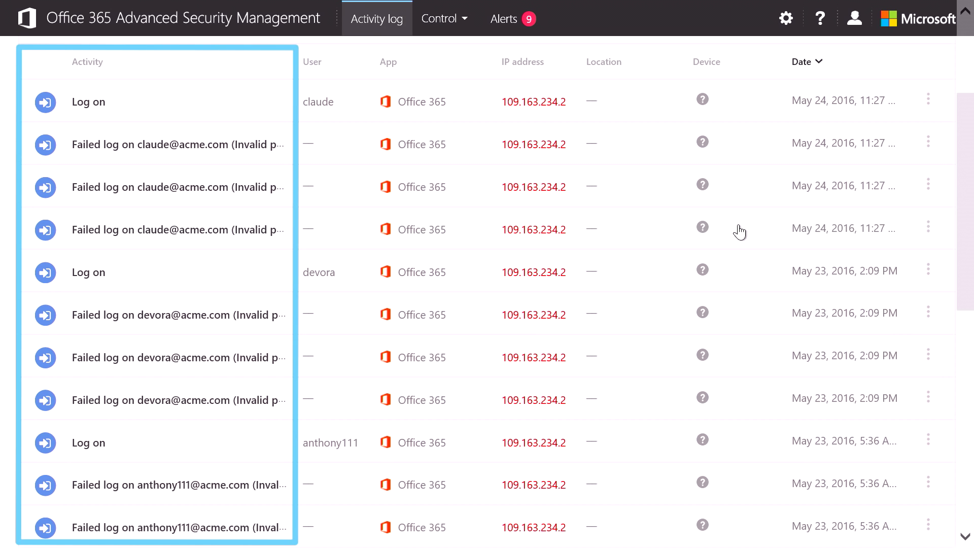
{"action": "left_click", "coordinate": [929, 100]}
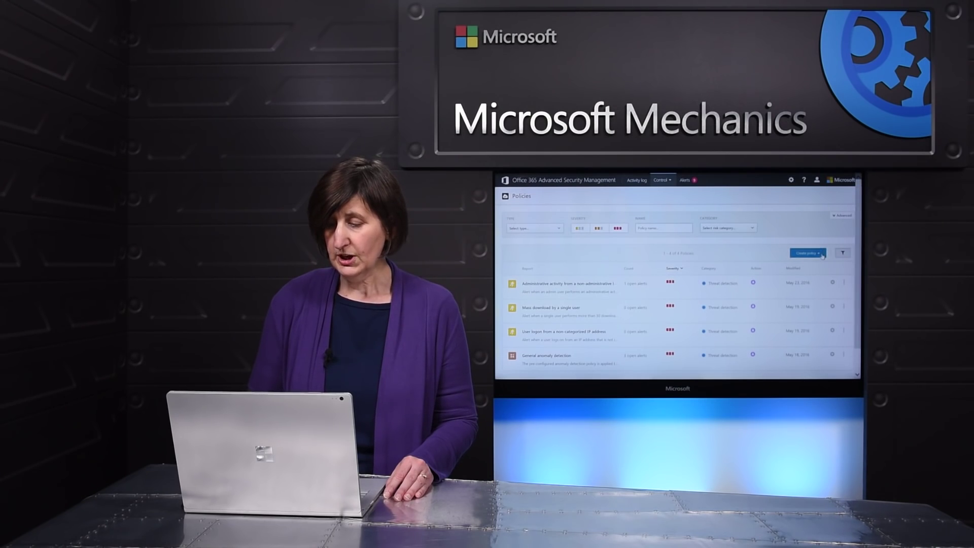
- Start a new anomaly detection policy from the Create policy menu
{"action": "left_click", "coordinate": [821, 254]}
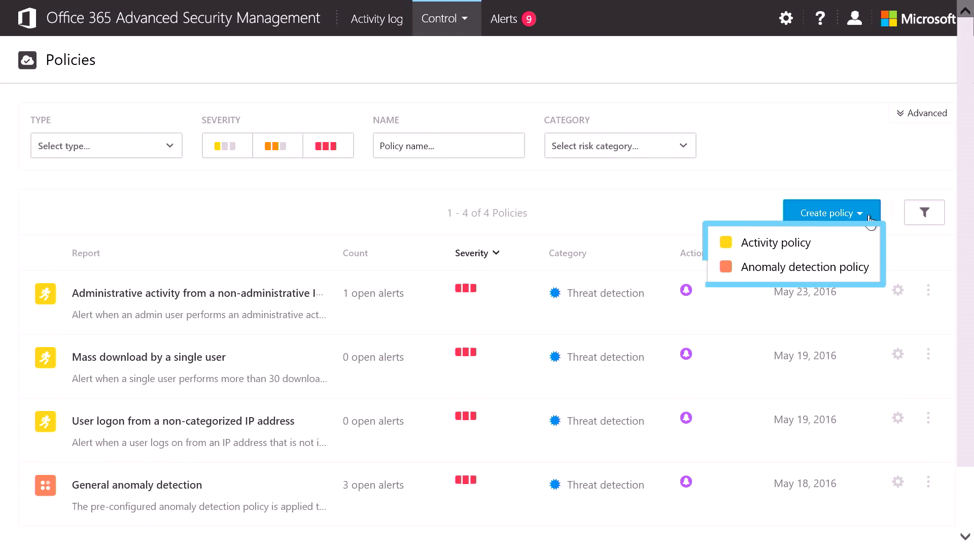
{"action": "left_click", "coordinate": [870, 271]}
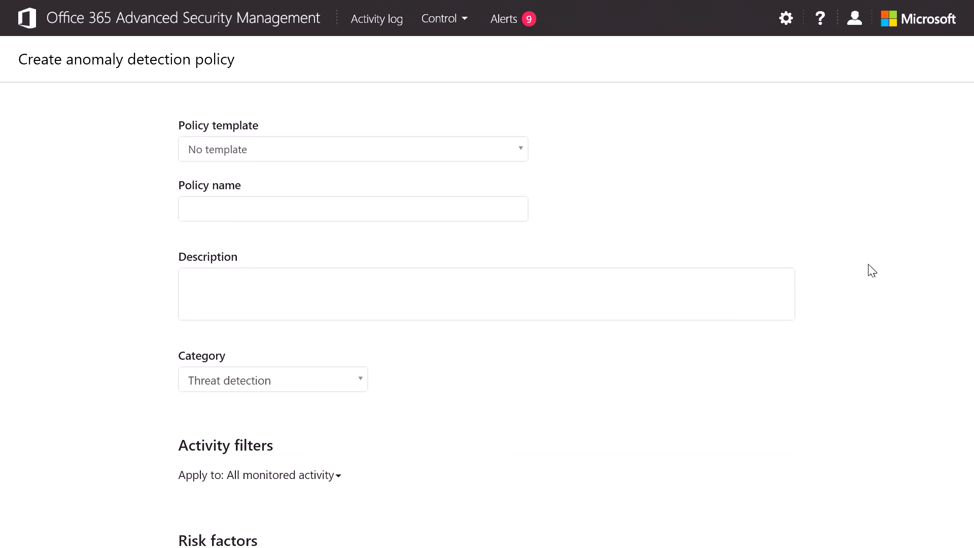
- Keep the daily alert limit at 5, set a custom risk-score threshold of 75, and use organization default alerts
{"action": "scroll", "coordinate": [869, 272], "scroll_direction": "down", "scroll_amount": 9}
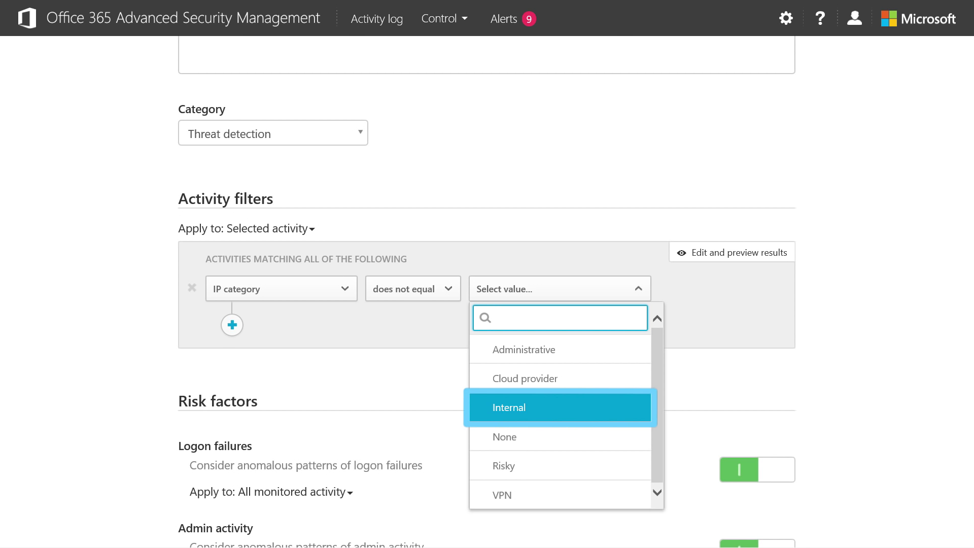
{"action": "scroll", "coordinate": [487, 292], "scroll_direction": "down", "scroll_amount": 14}
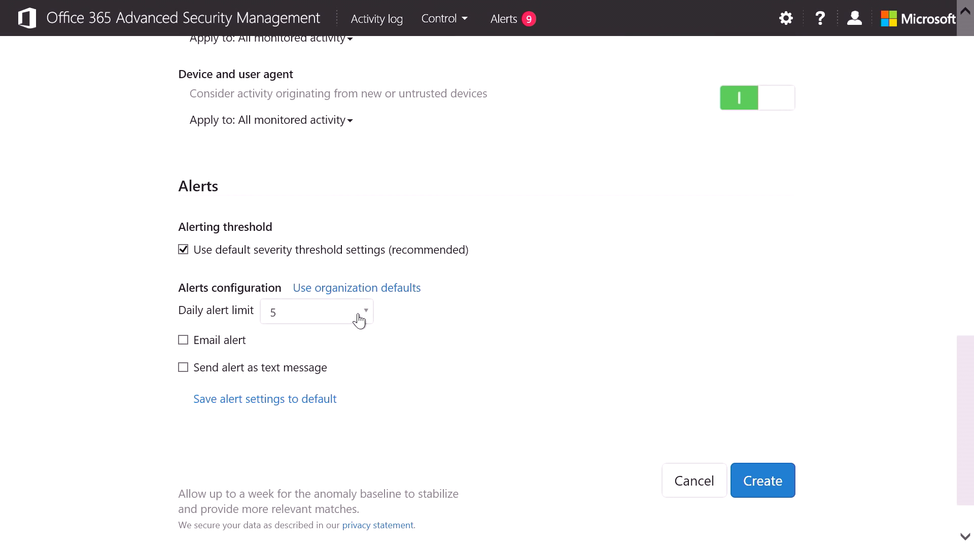
{"action": "left_click", "coordinate": [364, 318]}
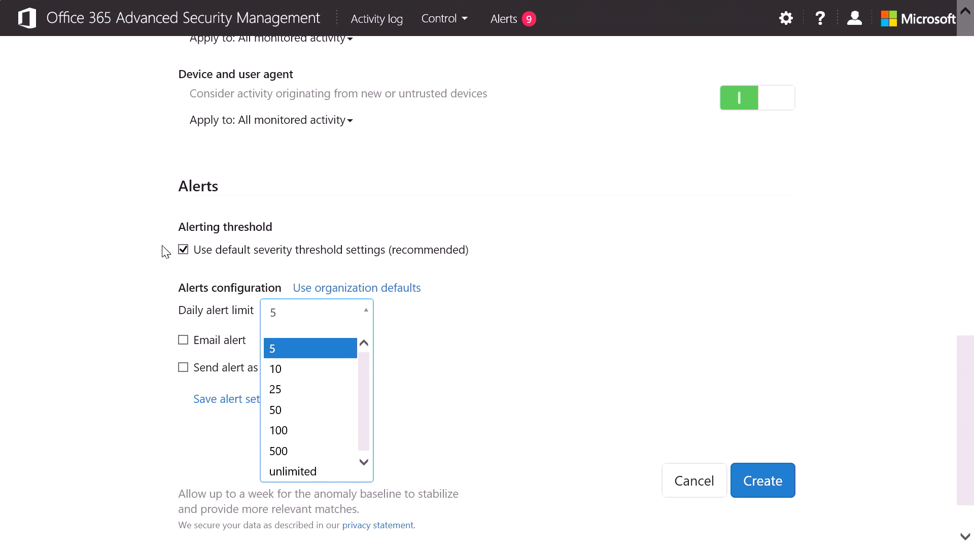
{"action": "left_click", "coordinate": [182, 259]}
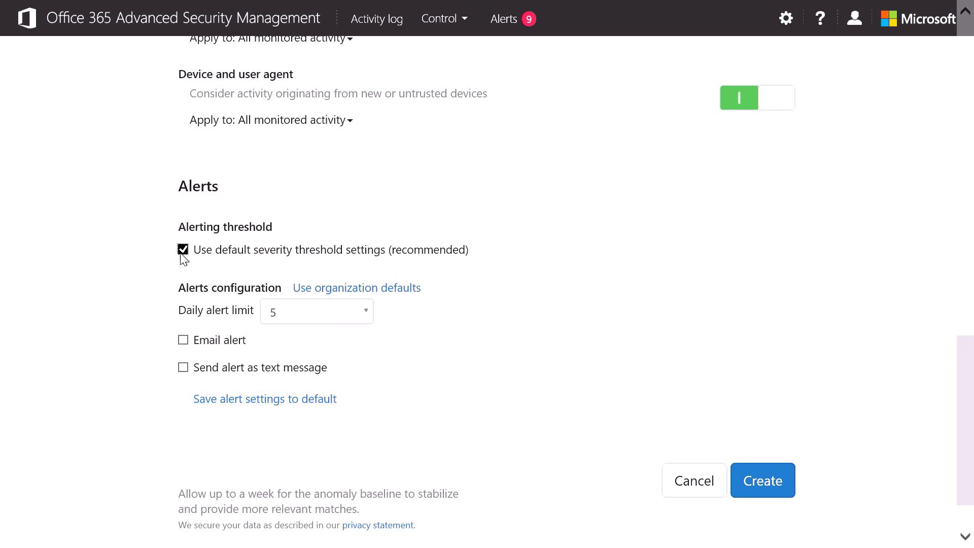
{"action": "left_click", "coordinate": [182, 253]}
{"action": "left_click_drag", "start_coordinate": [317, 309], "coordinate": [356, 309]}
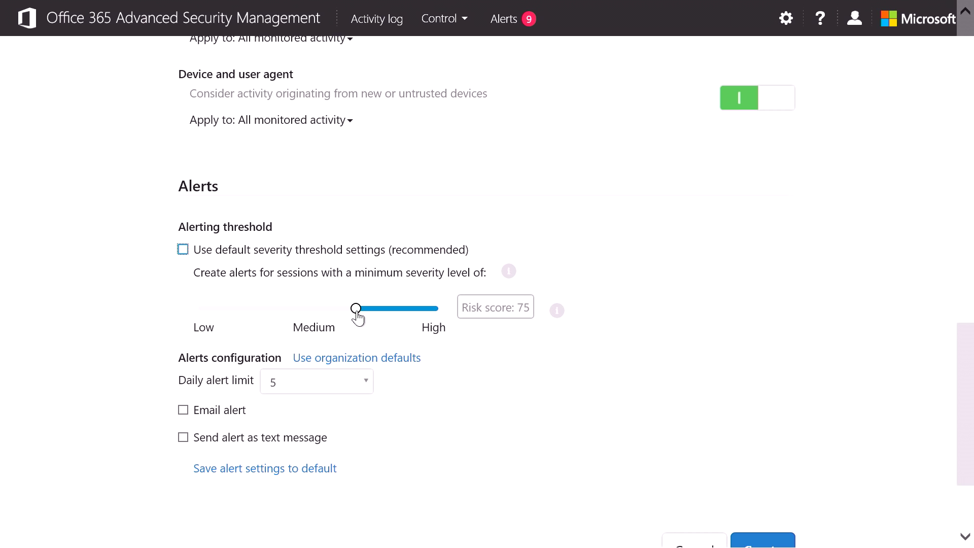
{"action": "scroll", "coordinate": [367, 317], "scroll_direction": "down", "scroll_amount": 1}
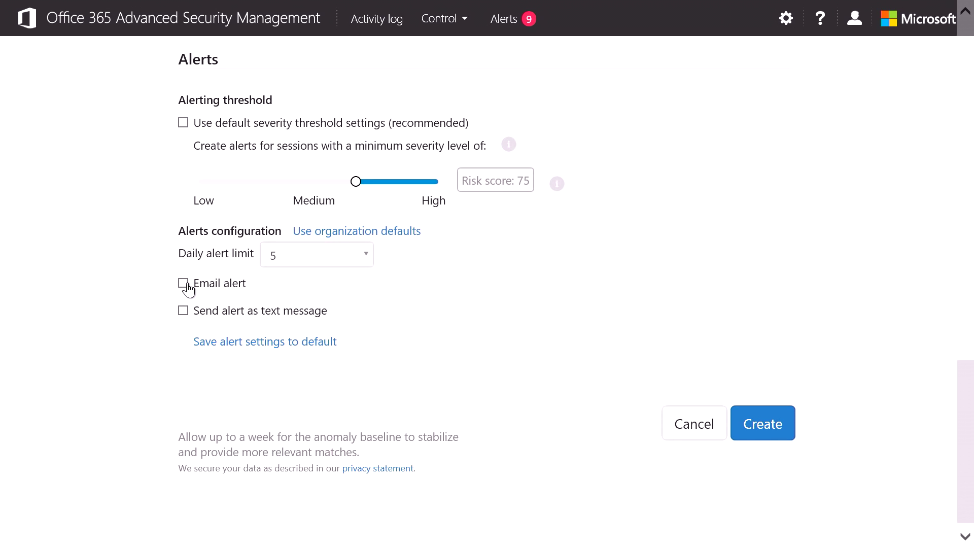
{"action": "left_click", "coordinate": [353, 233]}
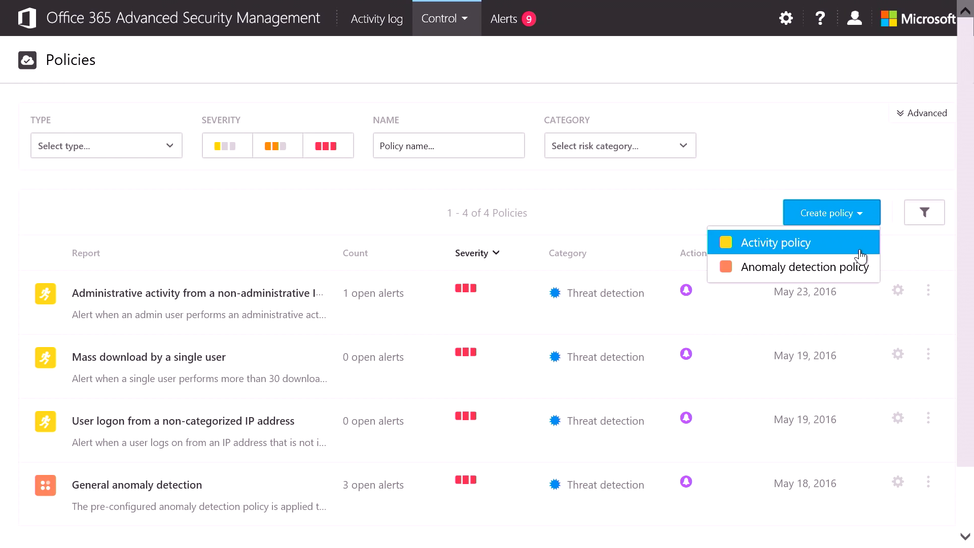
- Start a new activity policy and pick the Mass download by a single user template
{"action": "left_click", "coordinate": [861, 256]}
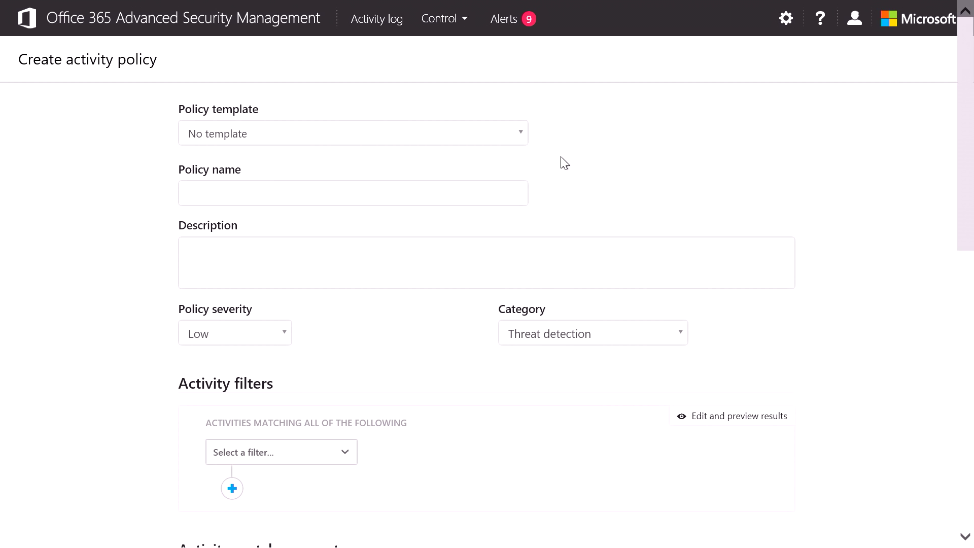
{"action": "left_click", "coordinate": [521, 134]}
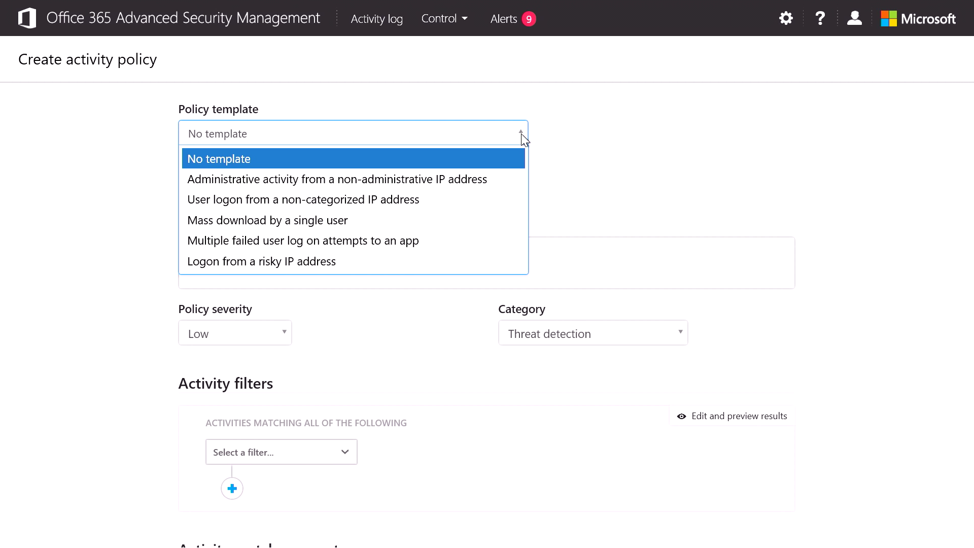
{"action": "left_click", "coordinate": [398, 228]}
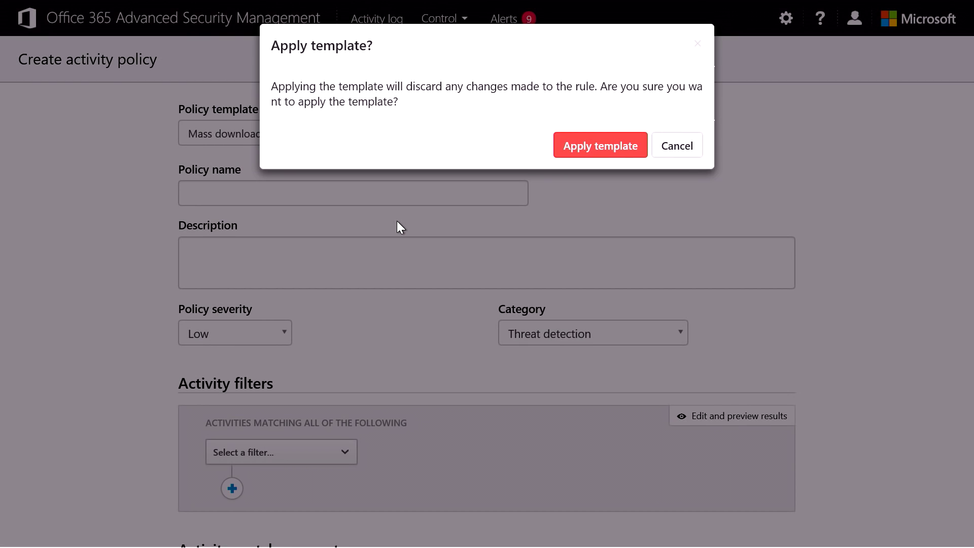
- Apply the Mass download template and review its 10 selected download activities
{"action": "left_click", "coordinate": [583, 148]}
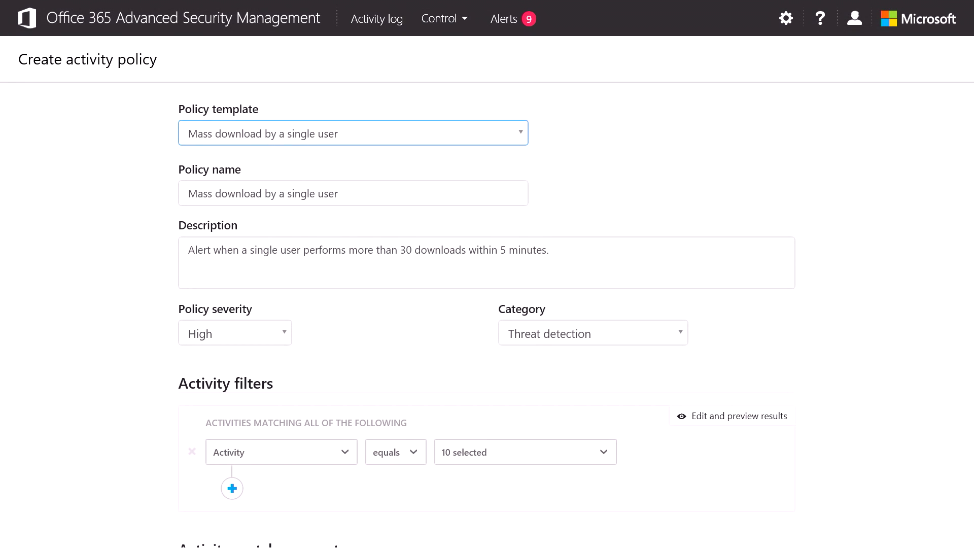
{"action": "scroll", "coordinate": [583, 153], "scroll_direction": "down", "scroll_amount": 5}
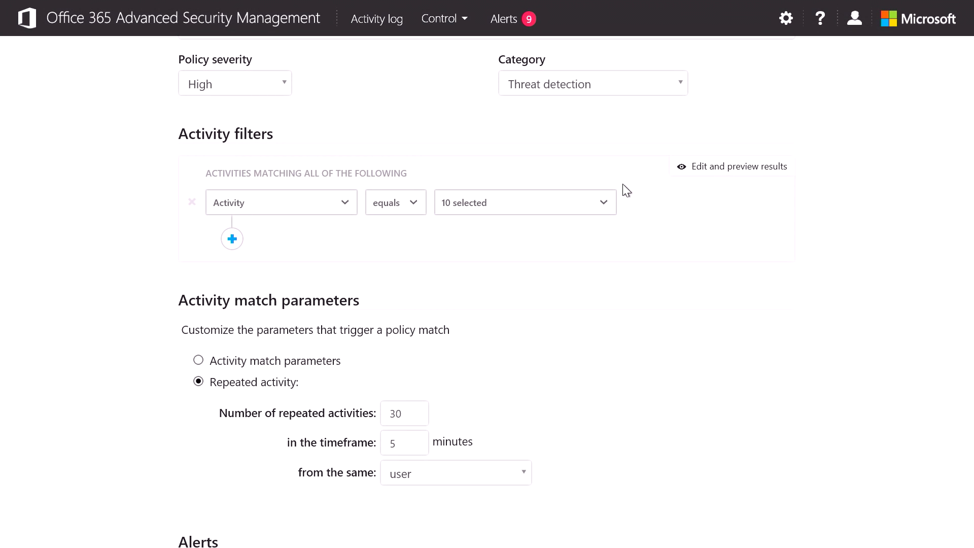
{"action": "left_click", "coordinate": [602, 204]}
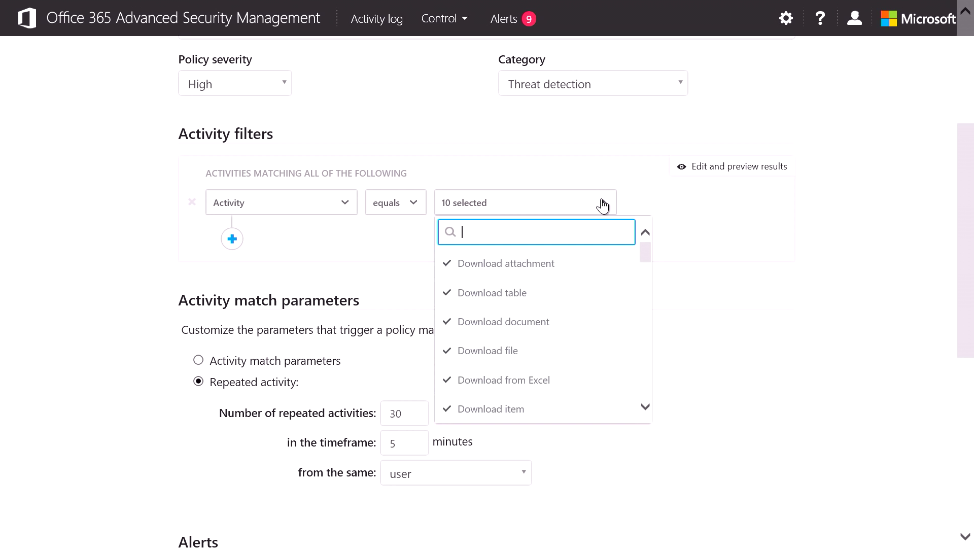
{"action": "left_click", "coordinate": [521, 209]}
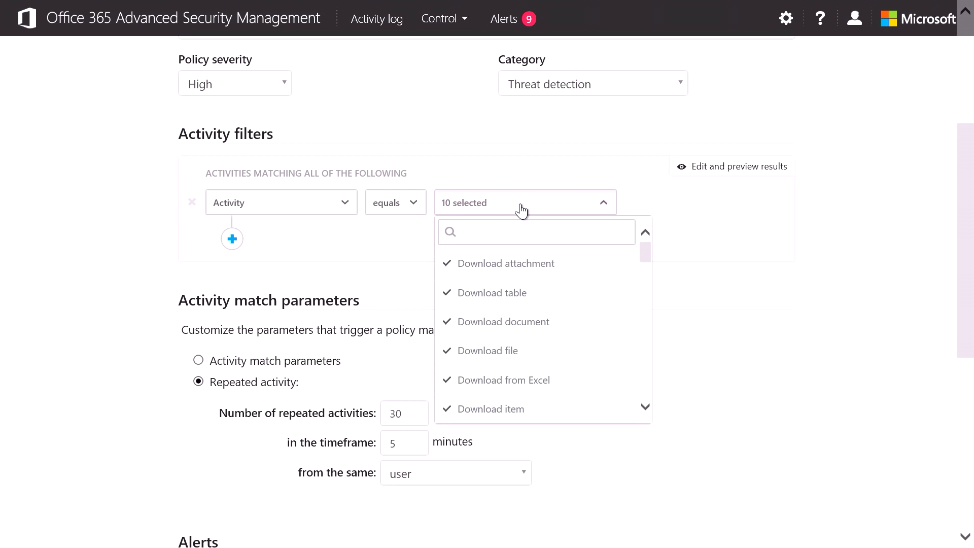
{"action": "left_click", "coordinate": [521, 209]}
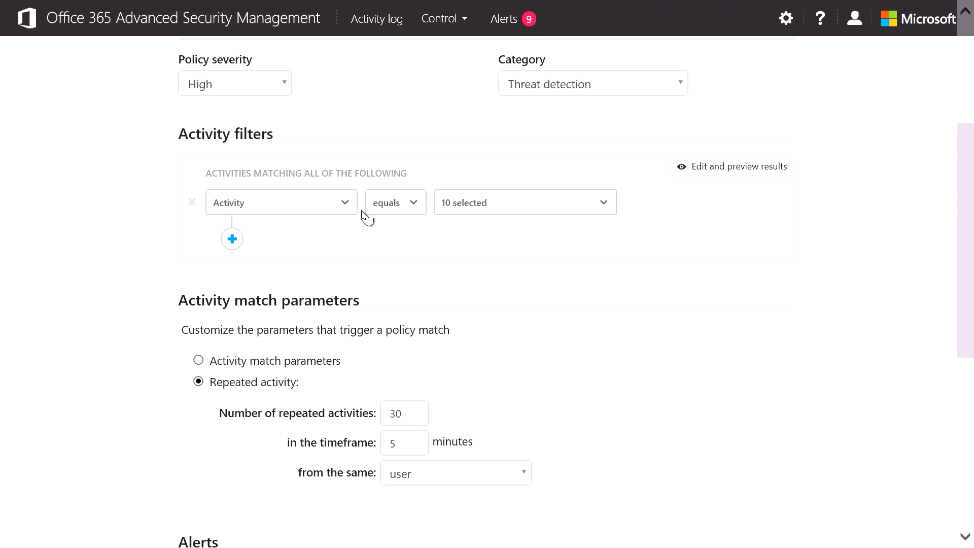
- Add an activity filter row without choosing a field, then toggle the Suspend user action
{"action": "left_click", "coordinate": [232, 239]}
{"action": "left_click", "coordinate": [348, 244]}
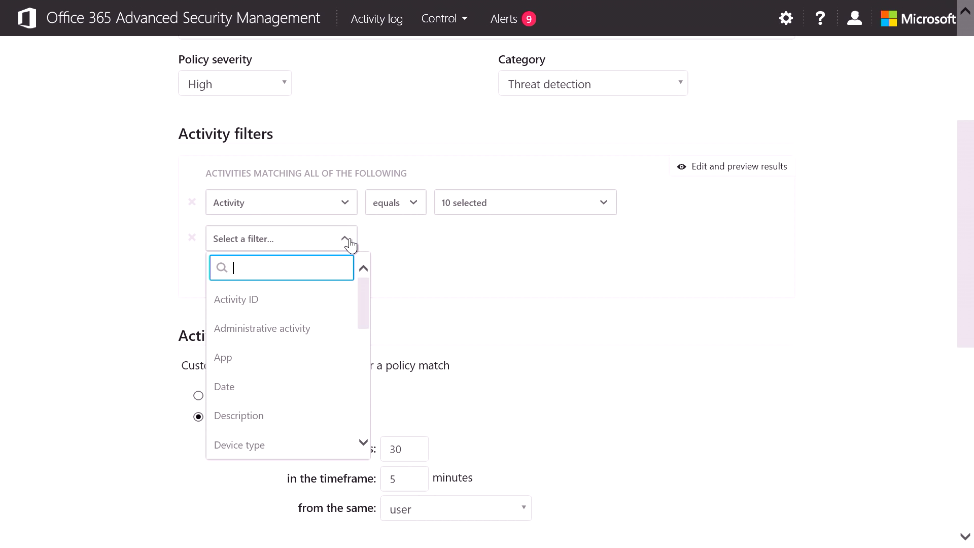
{"action": "left_click", "coordinate": [466, 249]}
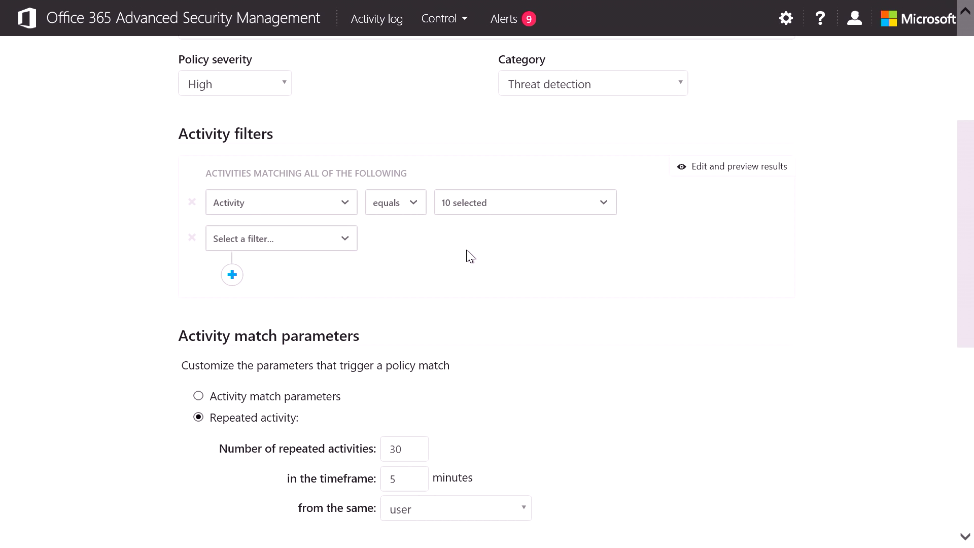
{"action": "scroll", "coordinate": [467, 250], "scroll_direction": "down", "scroll_amount": 2}
{"action": "scroll", "coordinate": [466, 249], "scroll_direction": "down", "scroll_amount": 3}
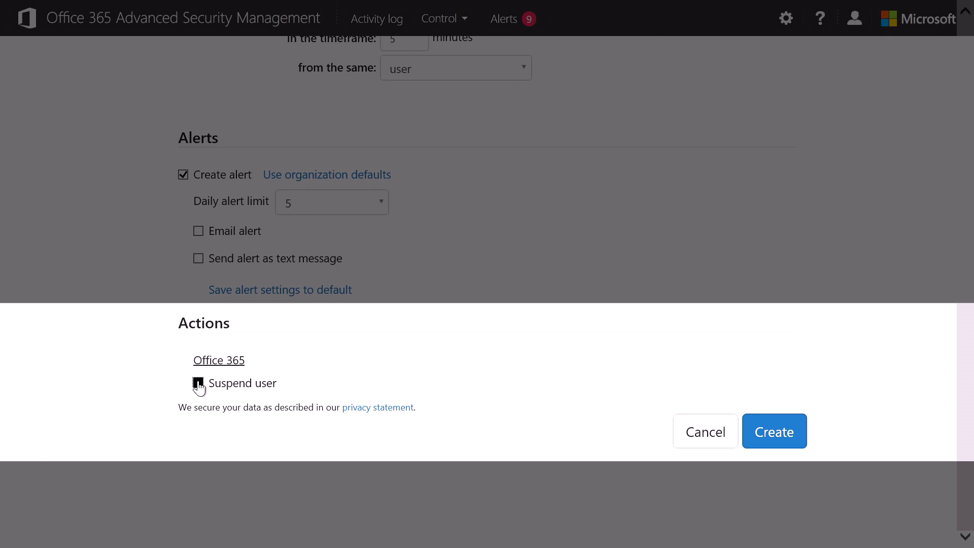
{"action": "left_click", "coordinate": [198, 384]}
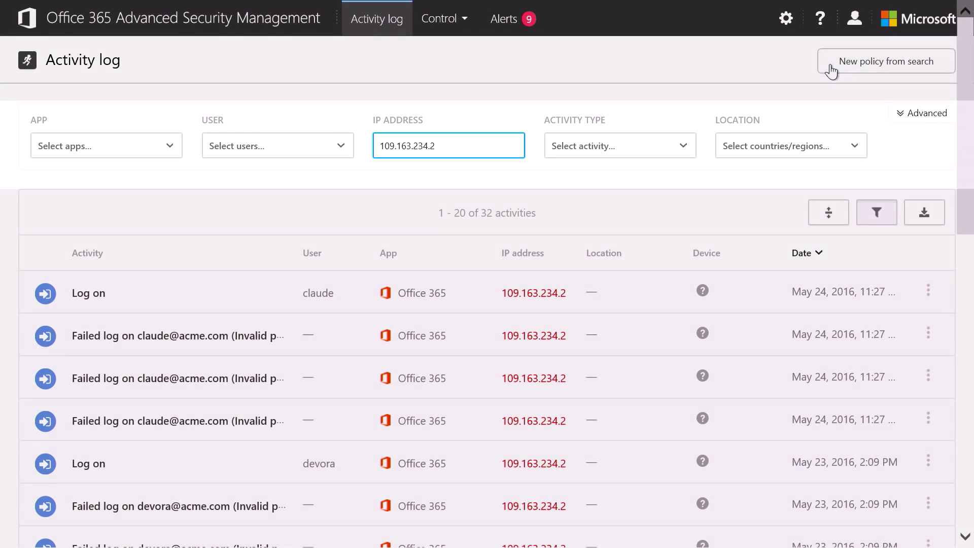
- Create a new policy from the 109.163.234.2 IP search and edit its IP address filter value
{"action": "left_click", "coordinate": [831, 72]}
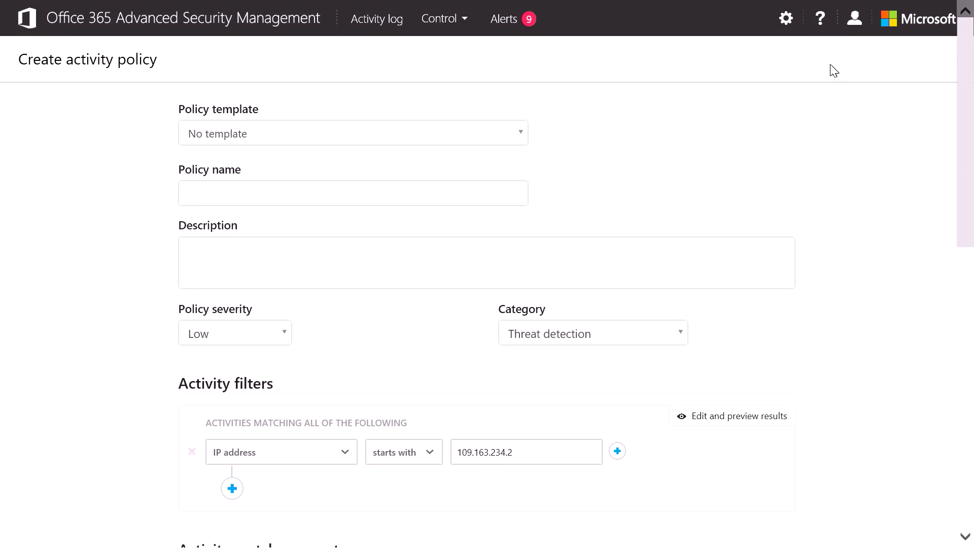
{"action": "scroll", "coordinate": [809, 274], "scroll_direction": "down", "scroll_amount": 2}
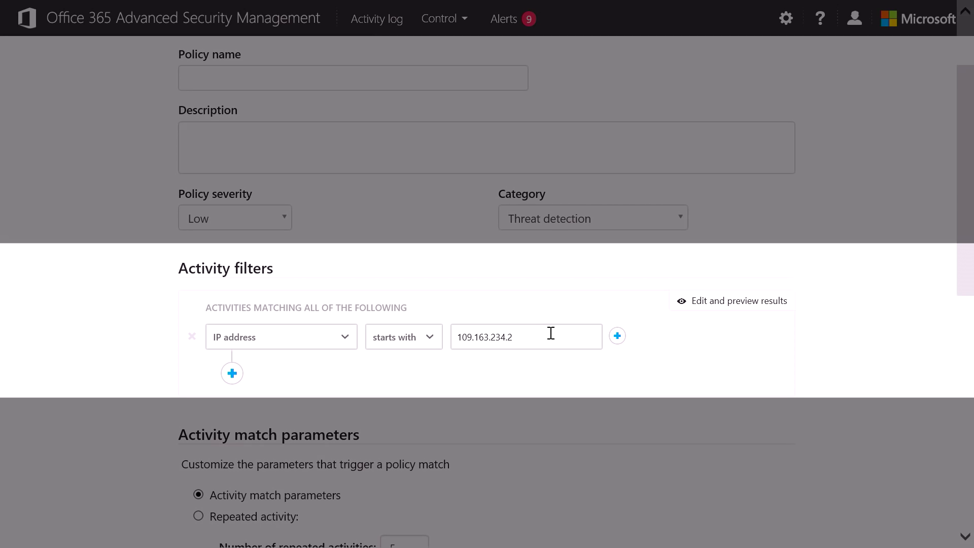
{"action": "left_click", "coordinate": [552, 334]}
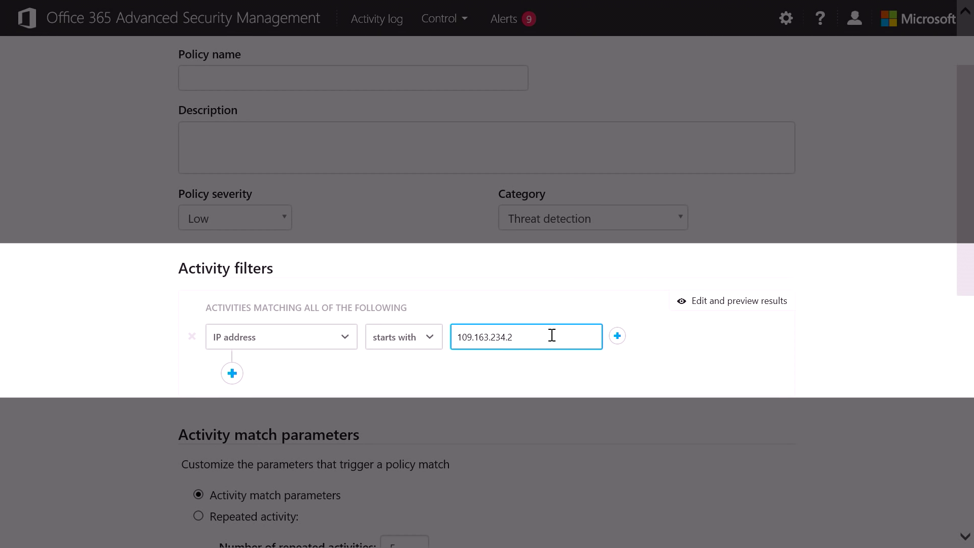